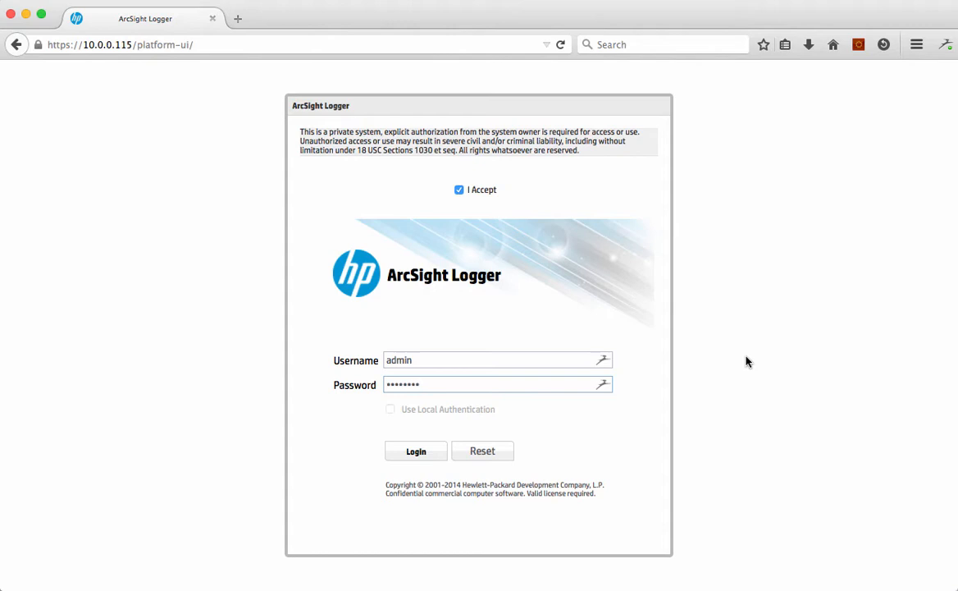
Log in as admin and open the event Search page
{"action": "left_click", "coordinate": [408, 454]}
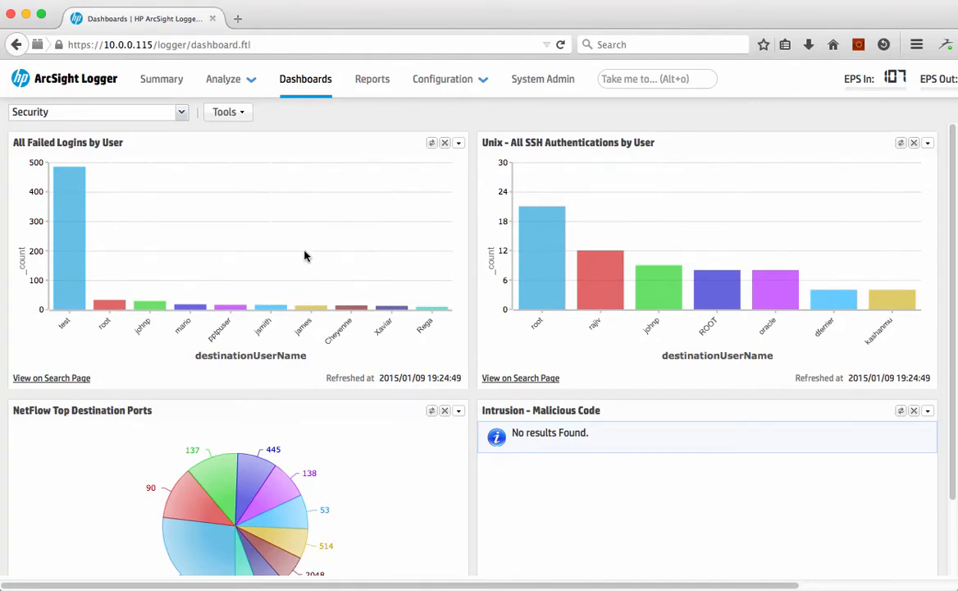
{"action": "mouse_move", "coordinate": [222, 91]}
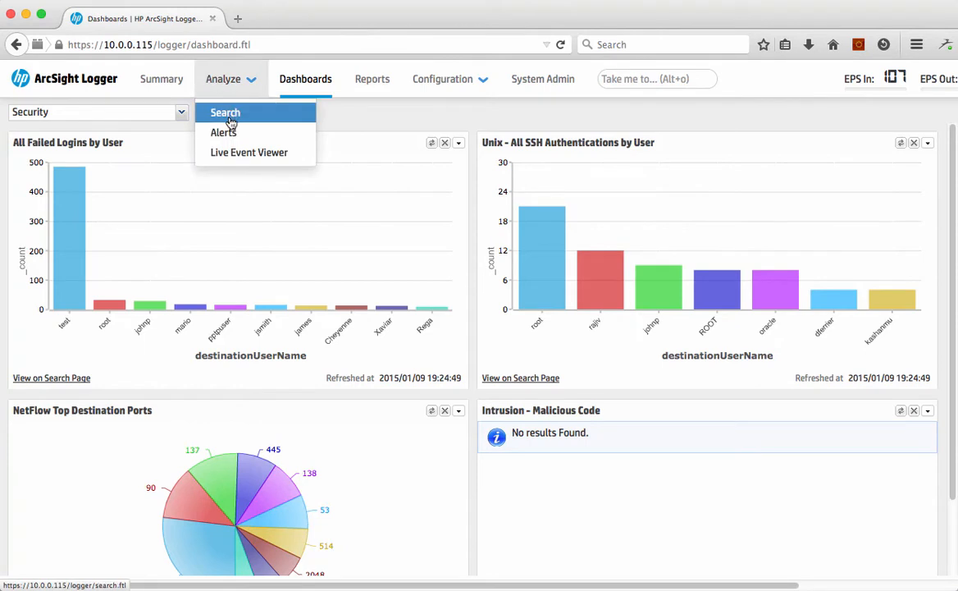
{"action": "left_click", "coordinate": [231, 118]}
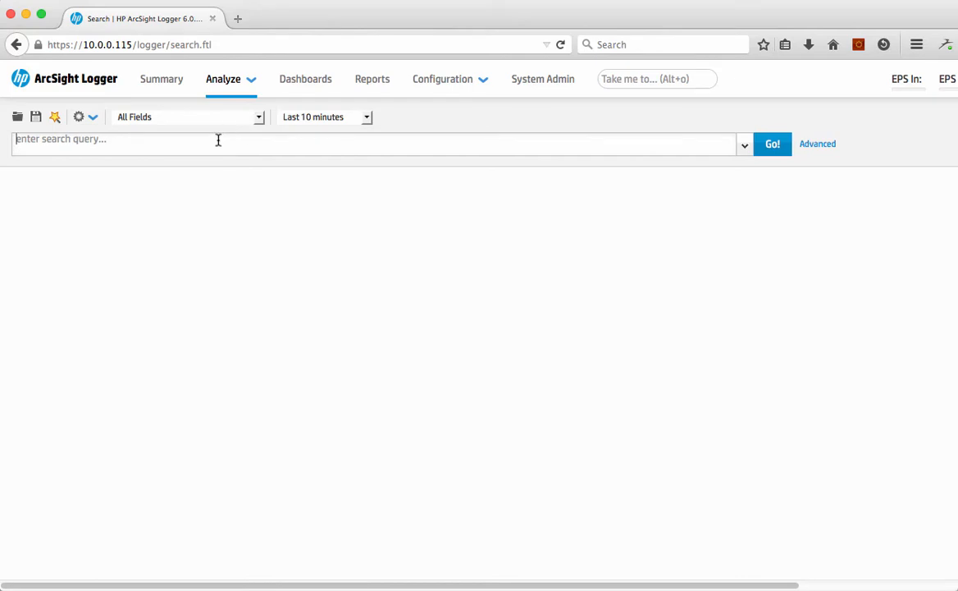
Search for destinationPort=443 over the last 24 hours
{"action": "type", "text": "des"}
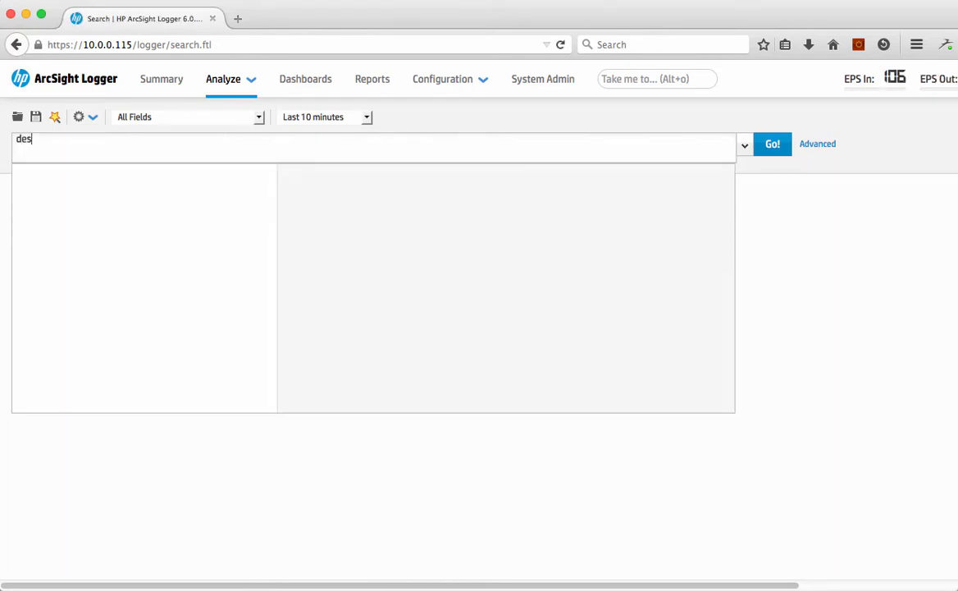
{"action": "type", "text": "tination"}
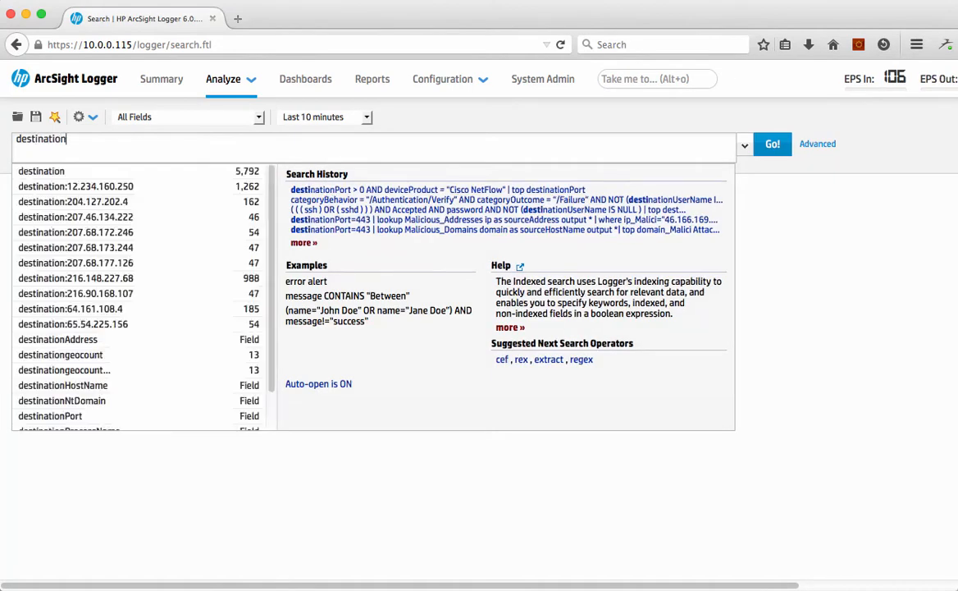
{"action": "type", "text": "Port=44"}
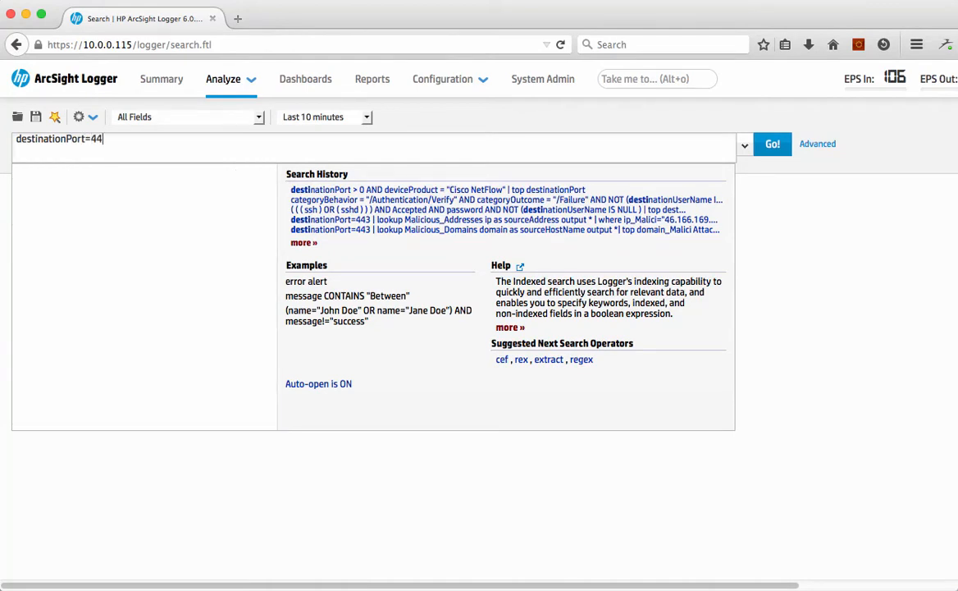
{"action": "type", "text": "3"}
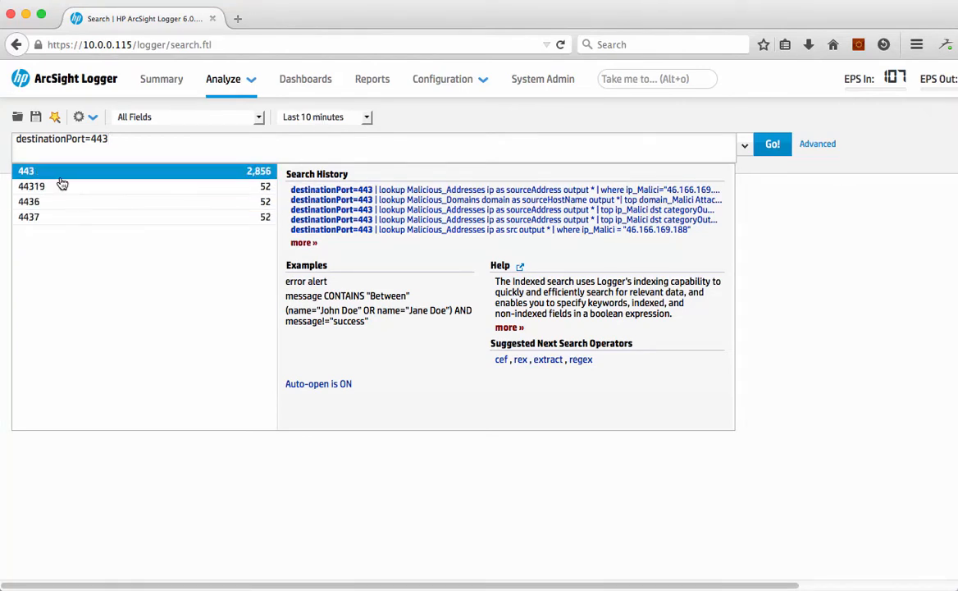
{"action": "left_click", "coordinate": [302, 115]}
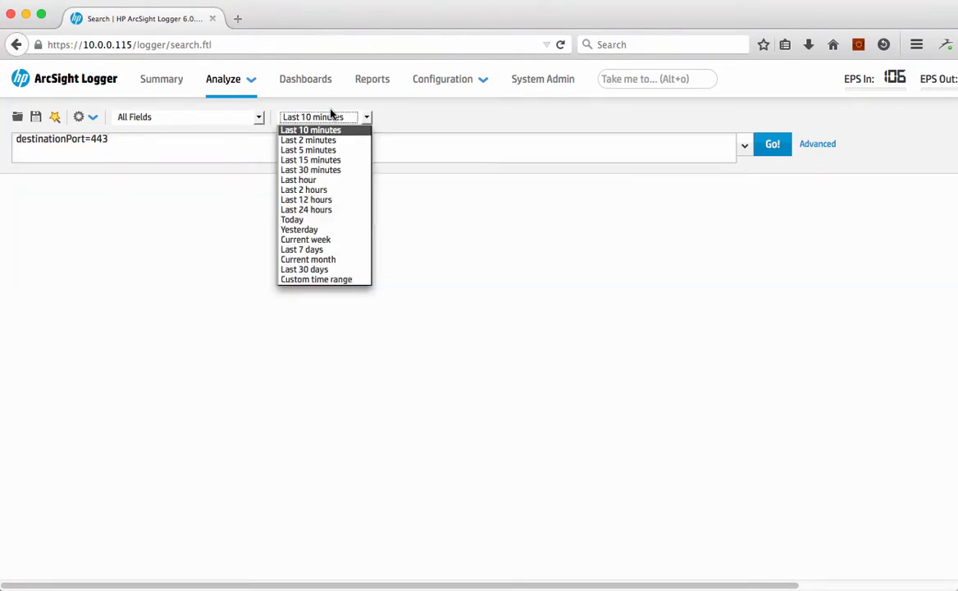
{"action": "left_click", "coordinate": [332, 210]}
{"action": "left_click", "coordinate": [775, 144]}
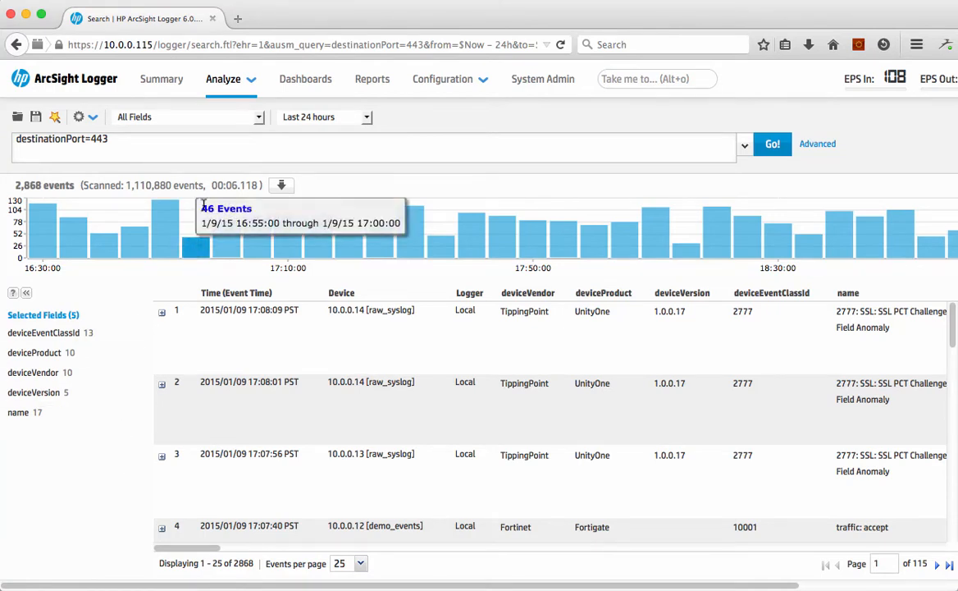
Switch the search results to the Security field set and update the field summary
{"action": "scroll", "coordinate": [355, 410], "scroll_direction": "right", "scroll_amount": 1}
{"action": "scroll", "coordinate": [345, 409], "scroll_direction": "right", "scroll_amount": 10}
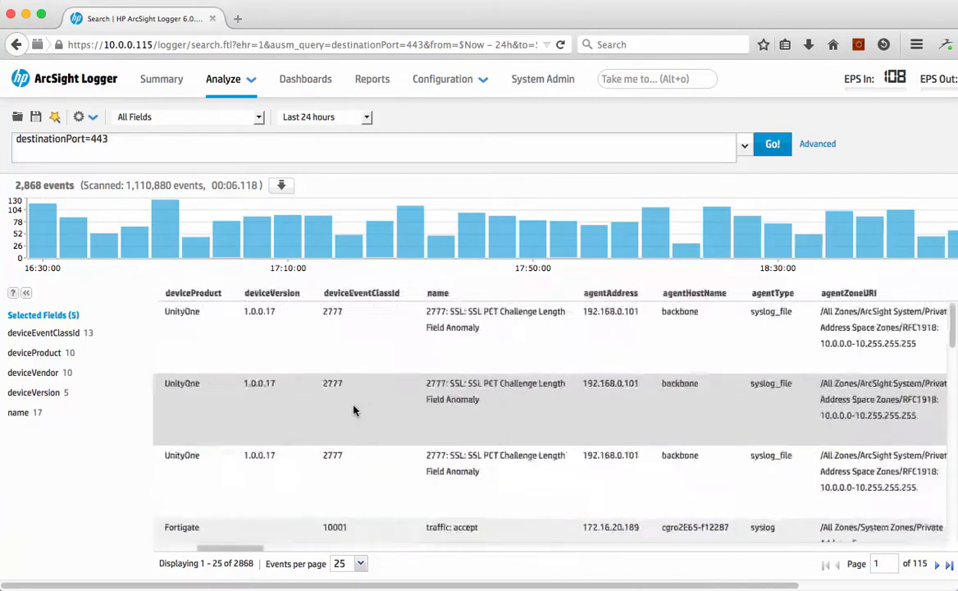
{"action": "scroll", "coordinate": [299, 410], "scroll_direction": "left", "scroll_amount": 10}
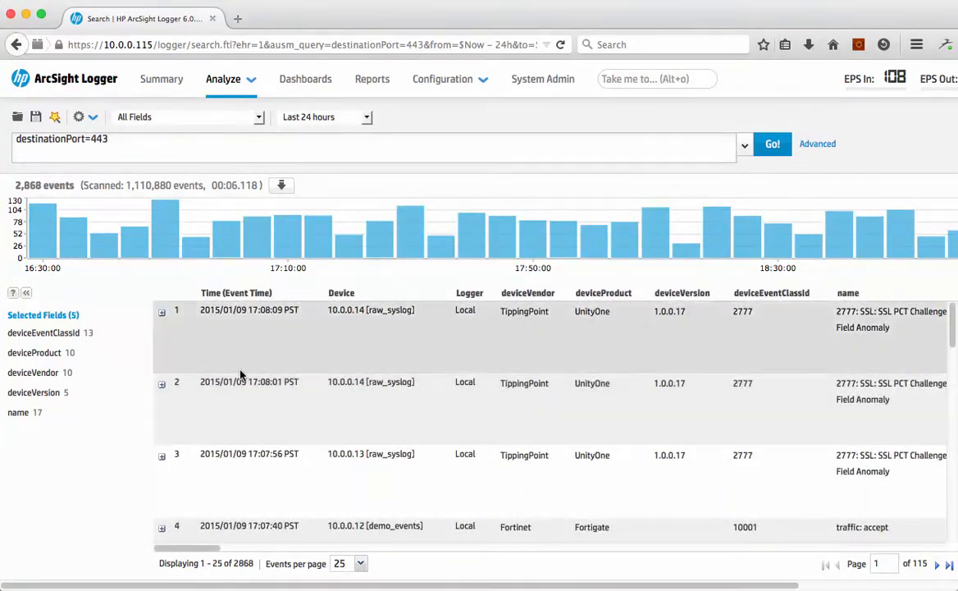
{"action": "left_click", "coordinate": [191, 117]}
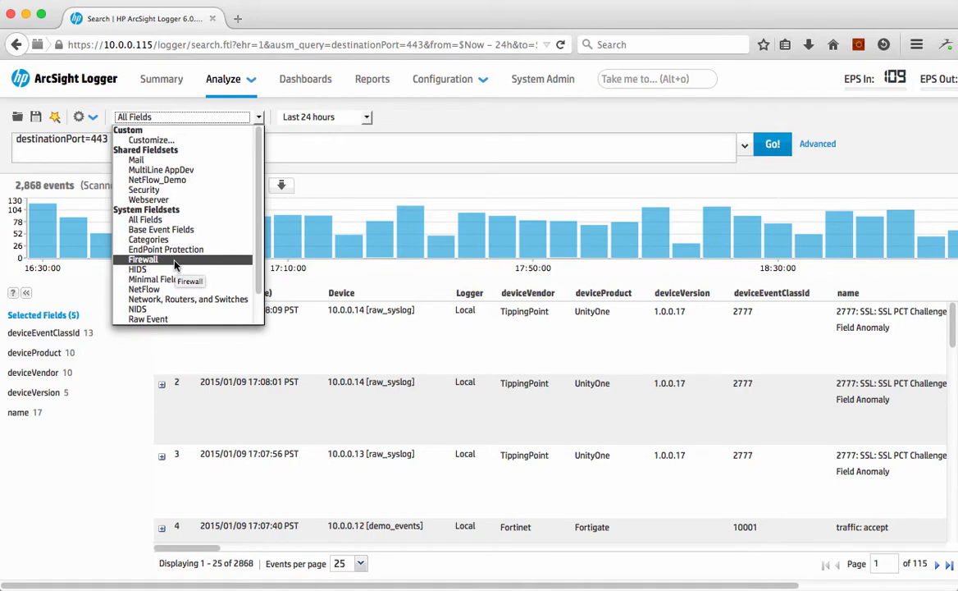
{"action": "left_click", "coordinate": [164, 190]}
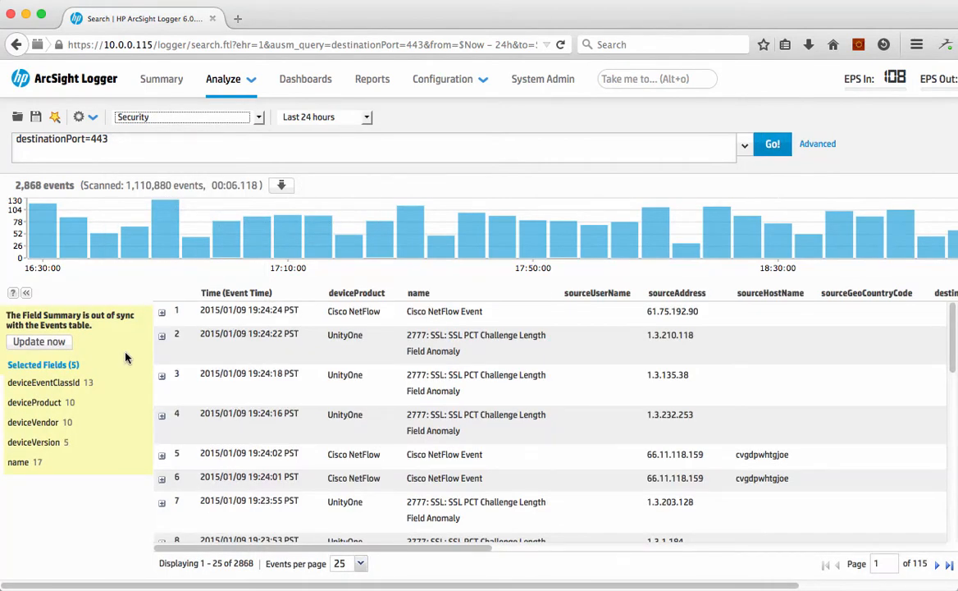
{"action": "left_click", "coordinate": [20, 342]}
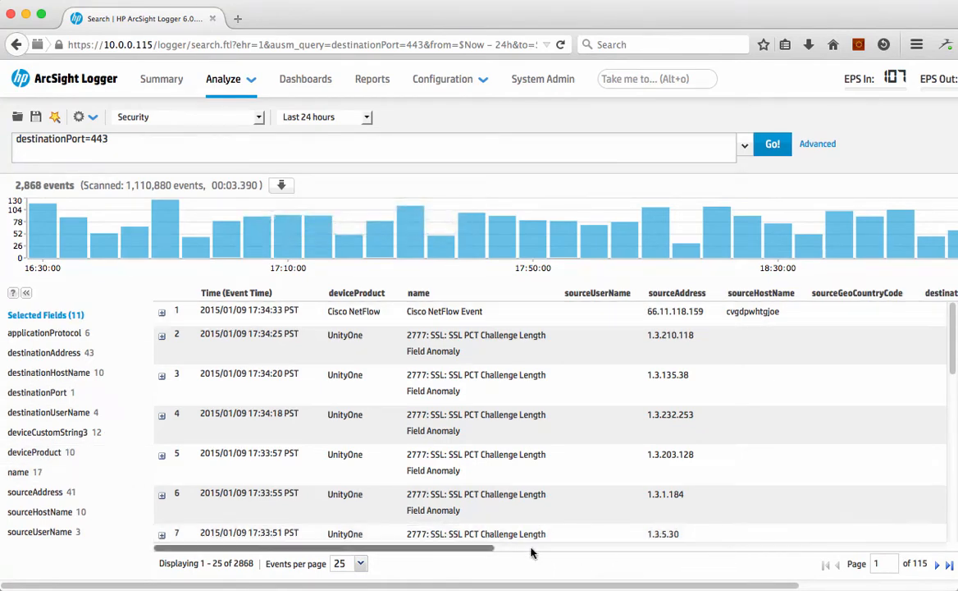
Examine the result columns and the deviceProduct and name field summaries
{"action": "scroll", "coordinate": [556, 443], "scroll_direction": "right", "scroll_amount": 10}
{"action": "scroll", "coordinate": [557, 443], "scroll_direction": "right", "scroll_amount": 5}
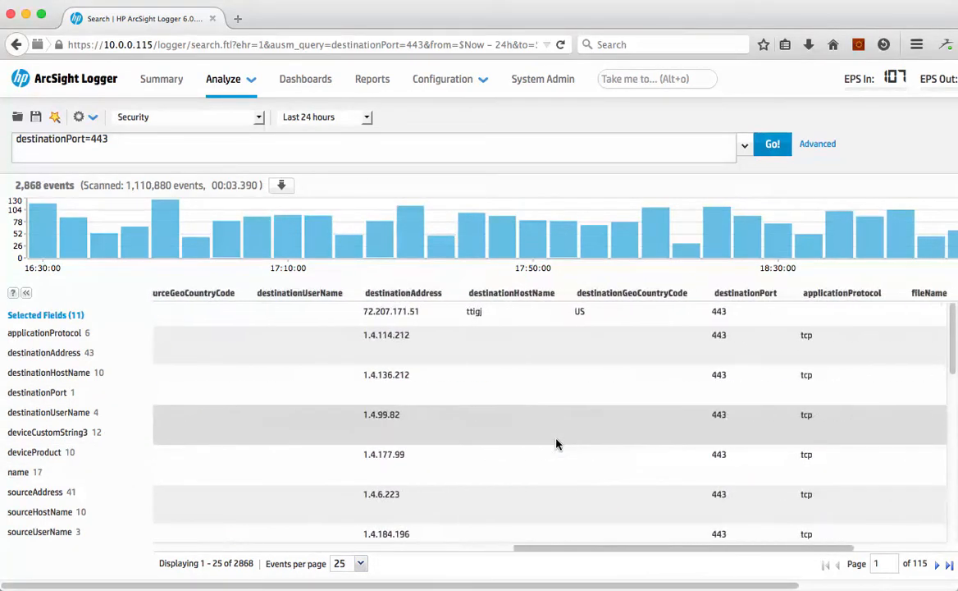
{"action": "scroll", "coordinate": [557, 443], "scroll_direction": "left", "scroll_amount": 7}
{"action": "scroll", "coordinate": [556, 443], "scroll_direction": "left", "scroll_amount": 6}
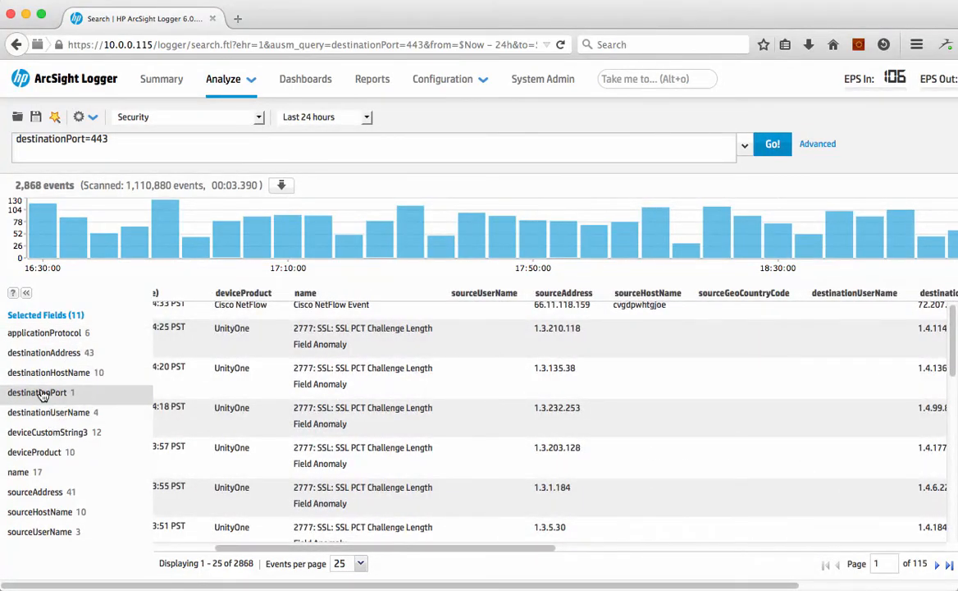
{"action": "left_click", "coordinate": [35, 454]}
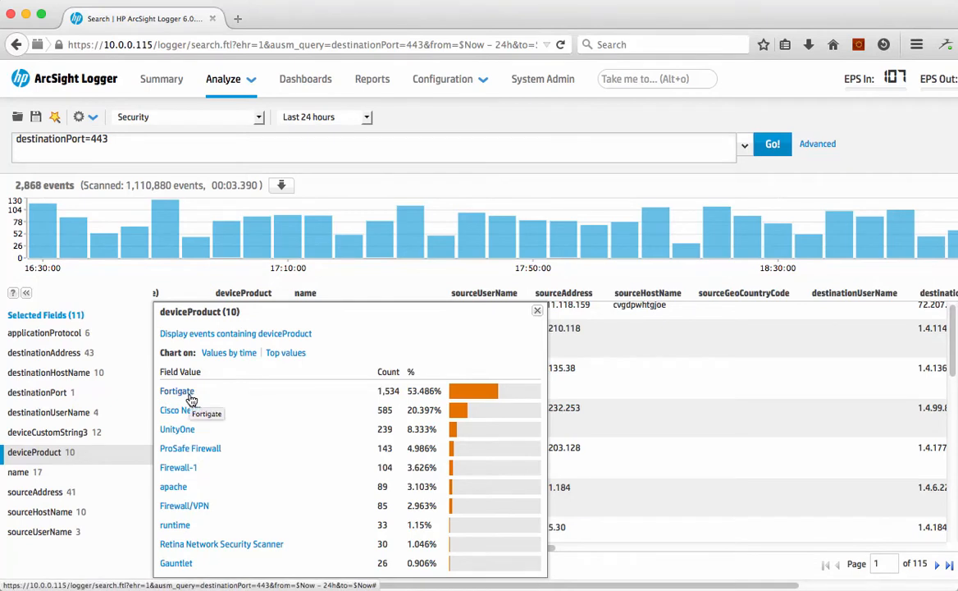
{"action": "left_click", "coordinate": [10, 475]}
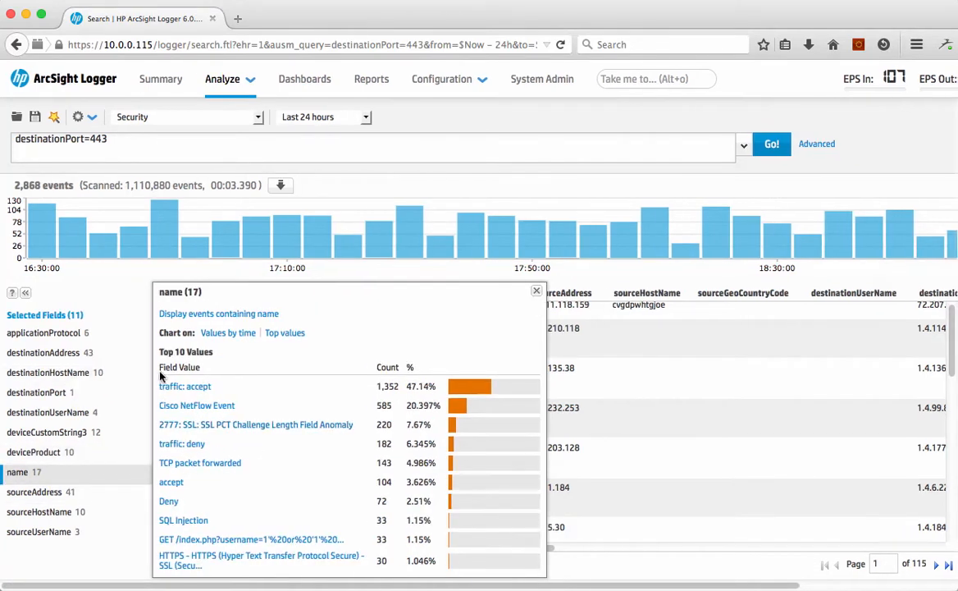
{"action": "scroll", "coordinate": [169, 405], "scroll_direction": "right", "scroll_amount": 2}
{"action": "scroll", "coordinate": [170, 403], "scroll_direction": "left", "scroll_amount": 2}
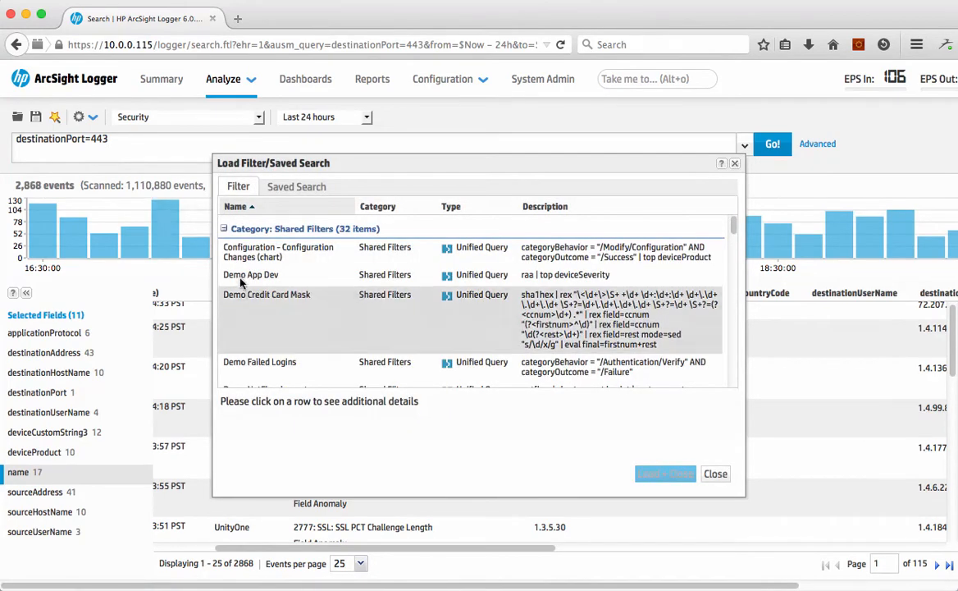
Load the Demo_https_top shared filter into the query and run the search
{"action": "scroll", "coordinate": [279, 330], "scroll_direction": "down", "scroll_amount": 5}
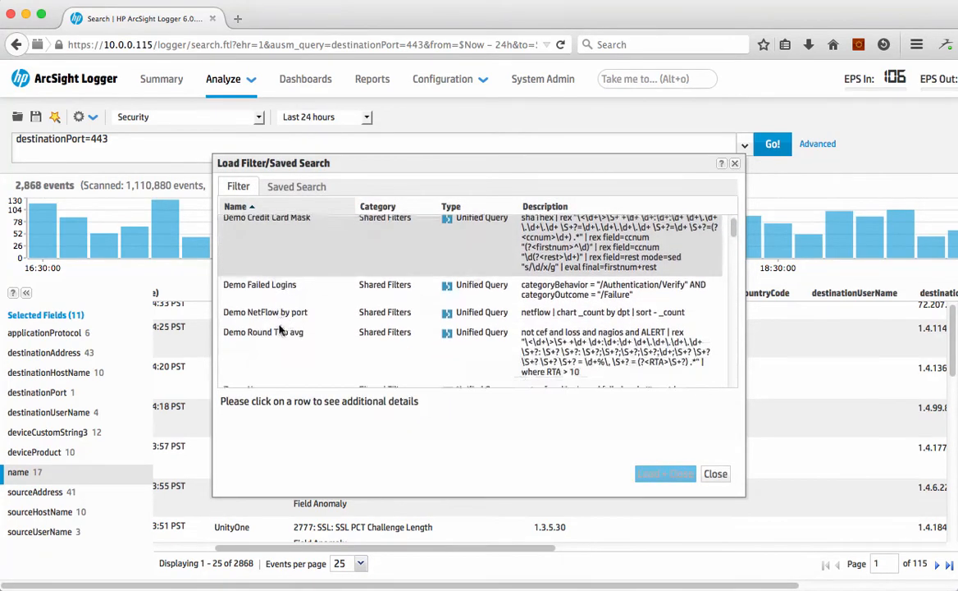
{"action": "scroll", "coordinate": [279, 330], "scroll_direction": "down", "scroll_amount": 5}
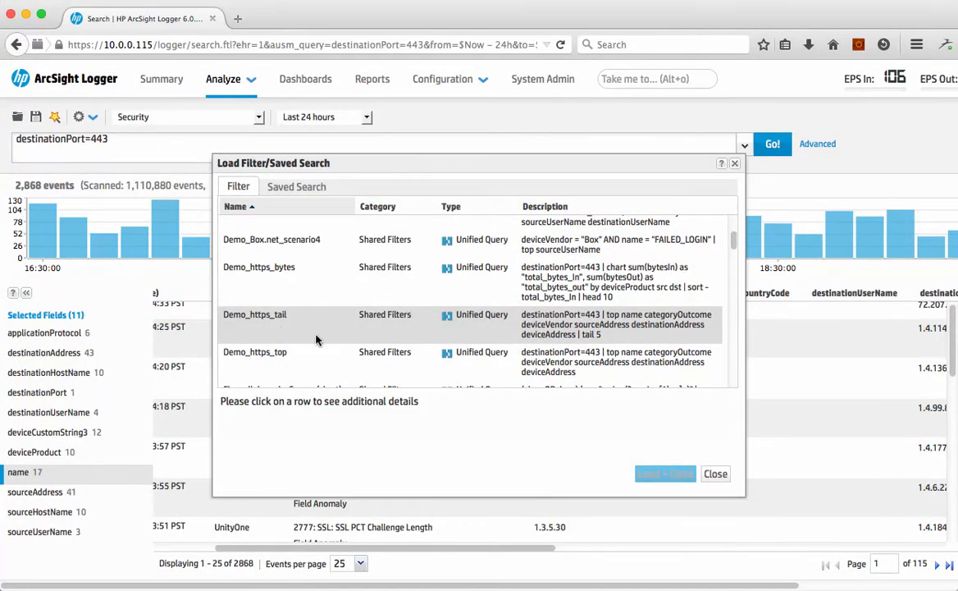
{"action": "left_click", "coordinate": [279, 352]}
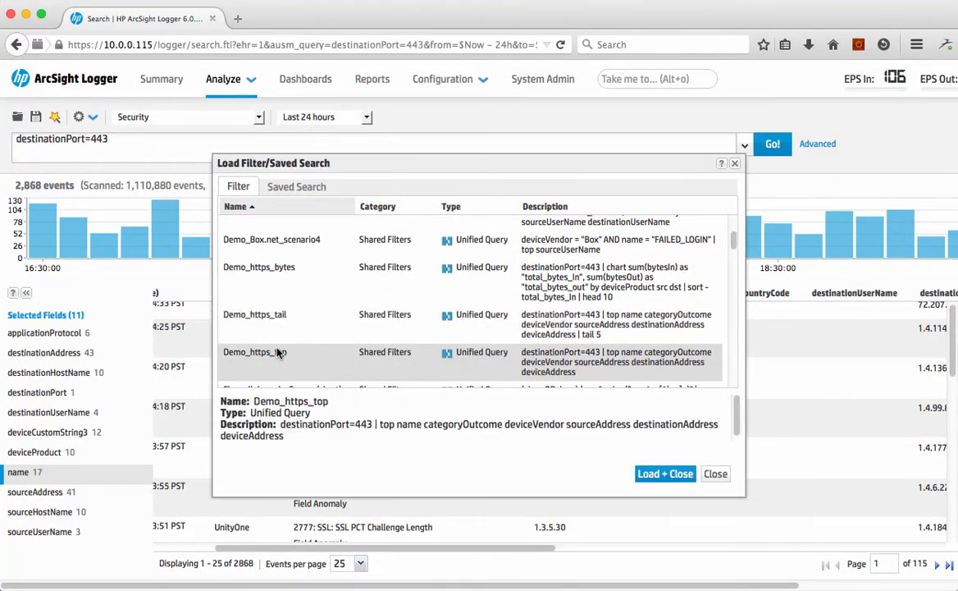
{"action": "left_click", "coordinate": [657, 475]}
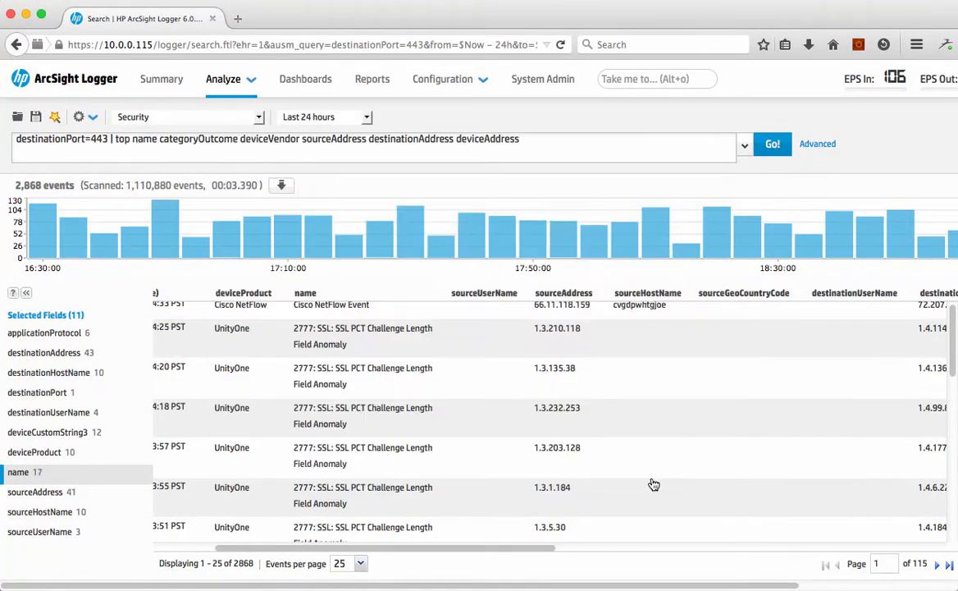
{"action": "left_click", "coordinate": [773, 145]}
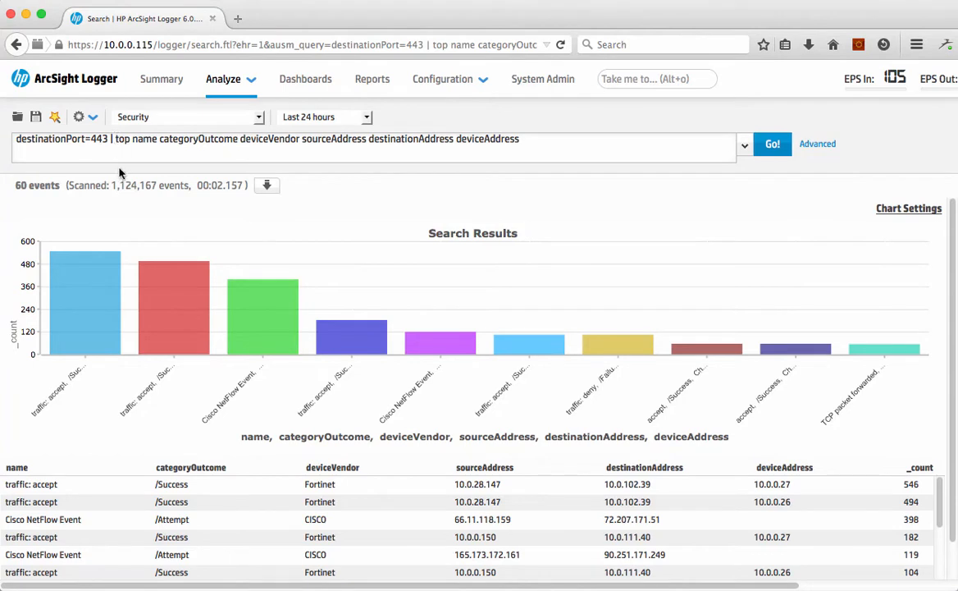
Drill down into the traffic: deny /Failure bar of the top-values chart
{"action": "mouse_move", "coordinate": [92, 258]}
{"action": "scroll", "coordinate": [348, 402], "scroll_direction": "down", "scroll_amount": 2}
{"action": "scroll", "coordinate": [348, 402], "scroll_direction": "down", "scroll_amount": 1}
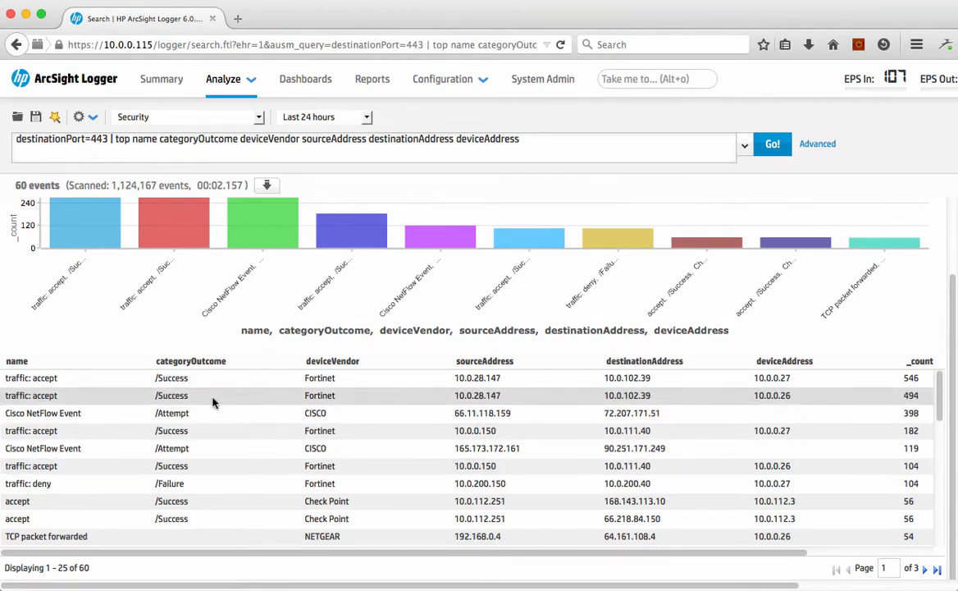
{"action": "scroll", "coordinate": [213, 400], "scroll_direction": "down", "scroll_amount": 1}
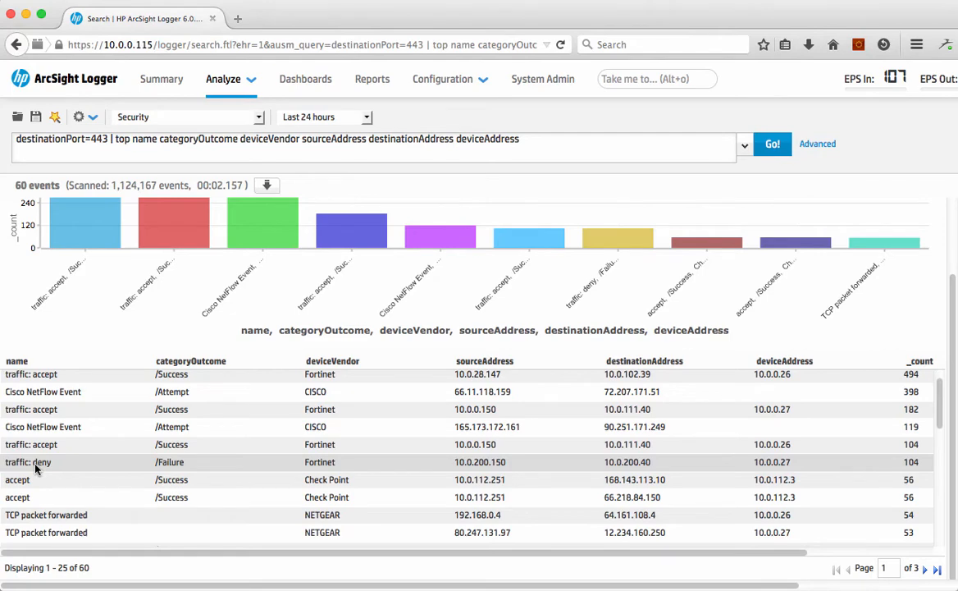
{"action": "mouse_move", "coordinate": [607, 236]}
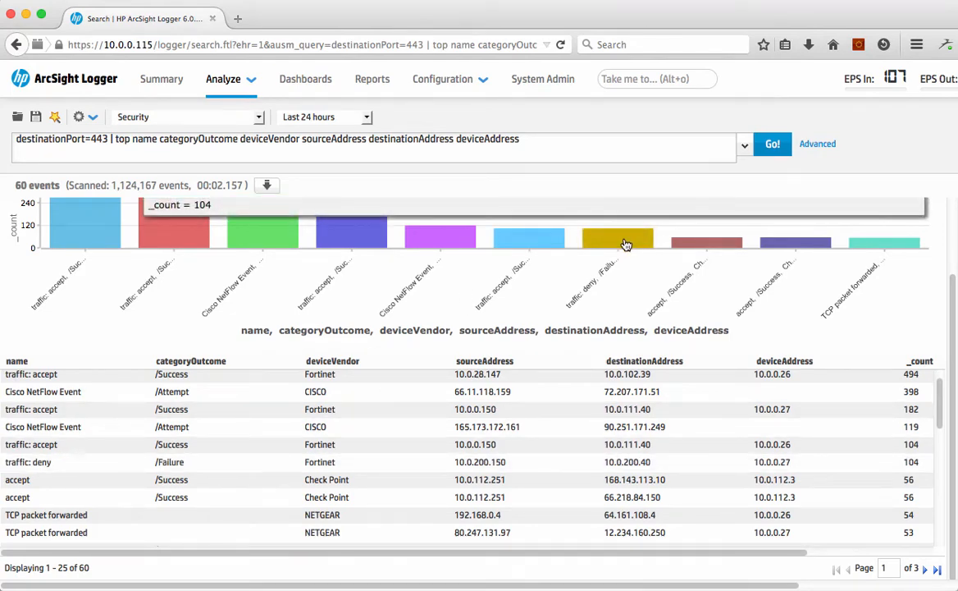
{"action": "scroll", "coordinate": [623, 246], "scroll_direction": "up", "scroll_amount": 3}
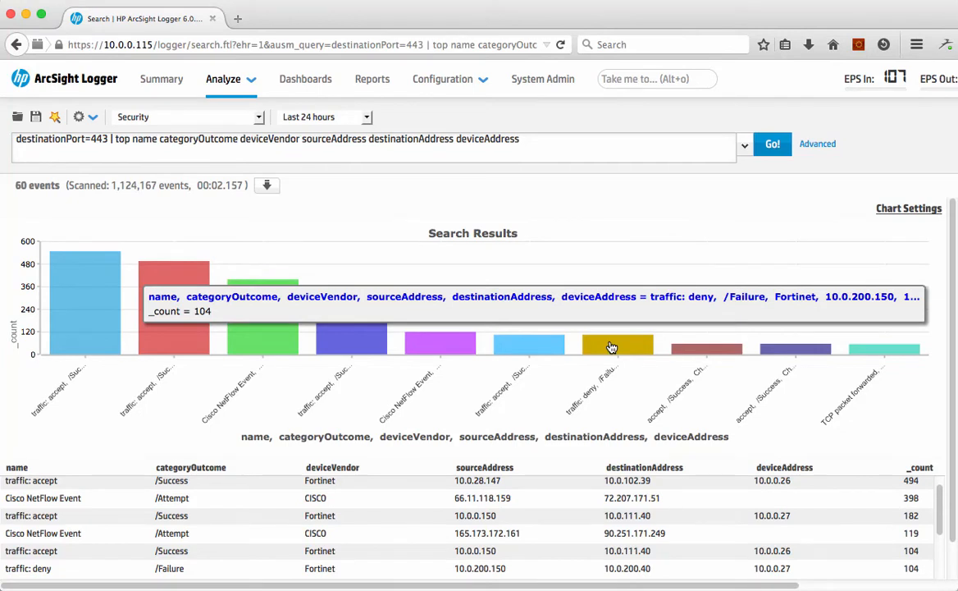
{"action": "left_click", "coordinate": [611, 348]}
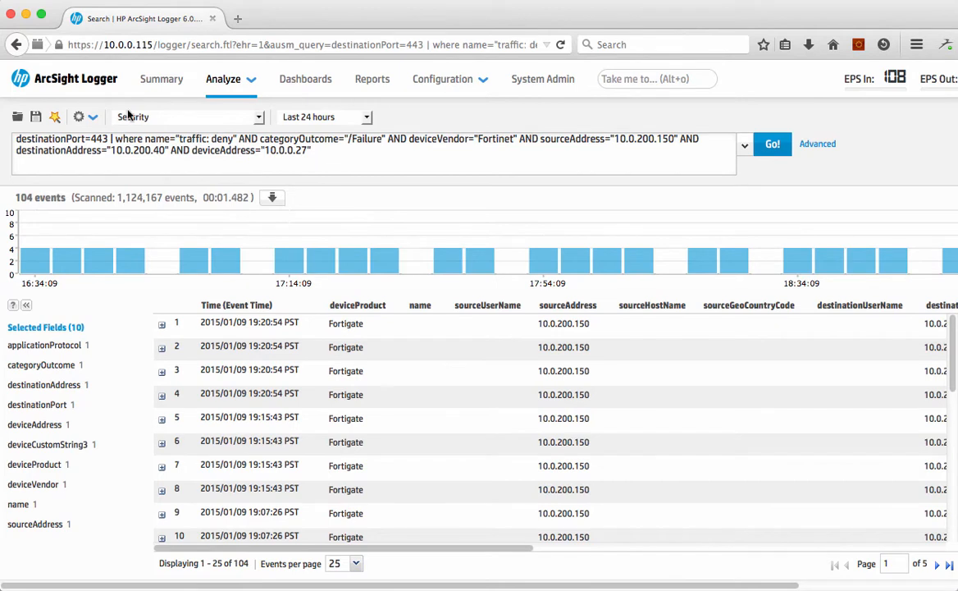
Load the Demo_https_tail shared filter into the query and run the search
{"action": "left_click", "coordinate": [16, 119]}
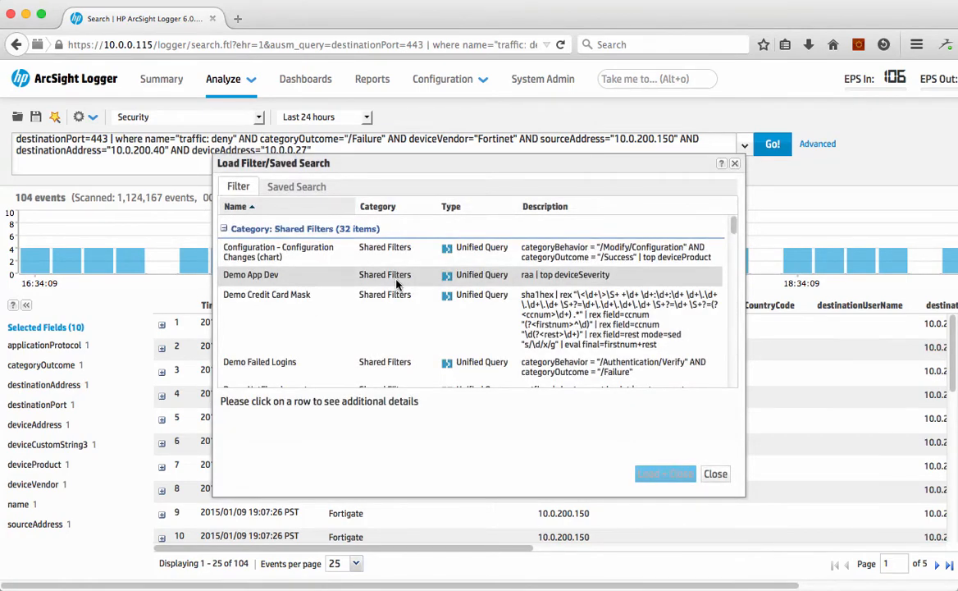
{"action": "scroll", "coordinate": [397, 288], "scroll_direction": "down", "scroll_amount": 4}
{"action": "scroll", "coordinate": [396, 297], "scroll_direction": "down", "scroll_amount": 5}
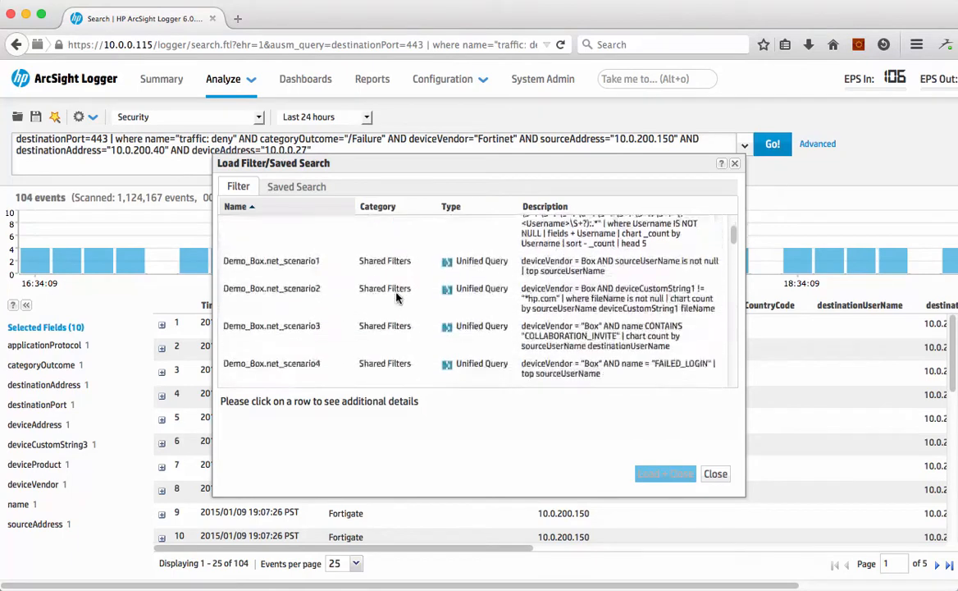
{"action": "scroll", "coordinate": [396, 297], "scroll_direction": "down", "scroll_amount": 1}
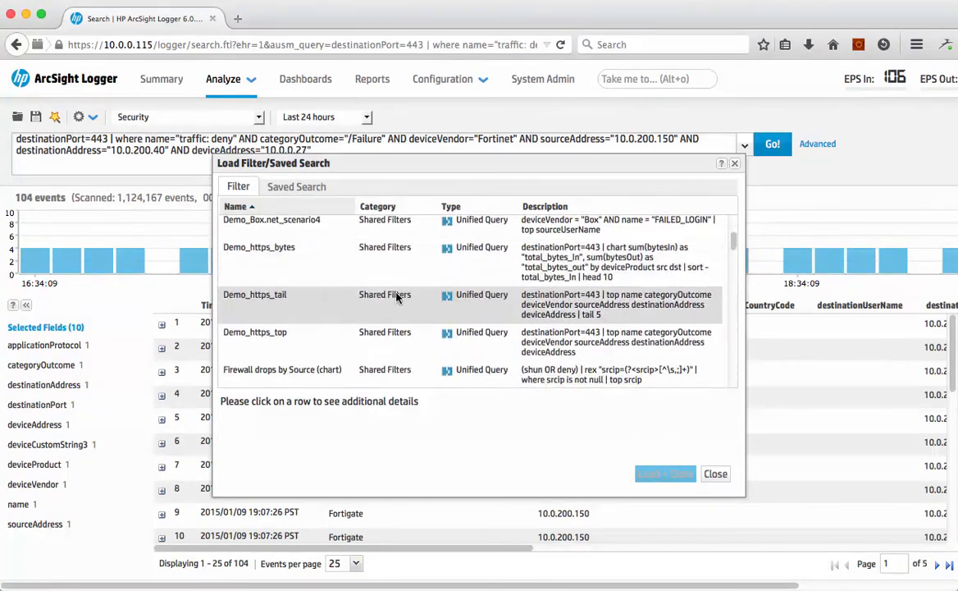
{"action": "left_click", "coordinate": [301, 303]}
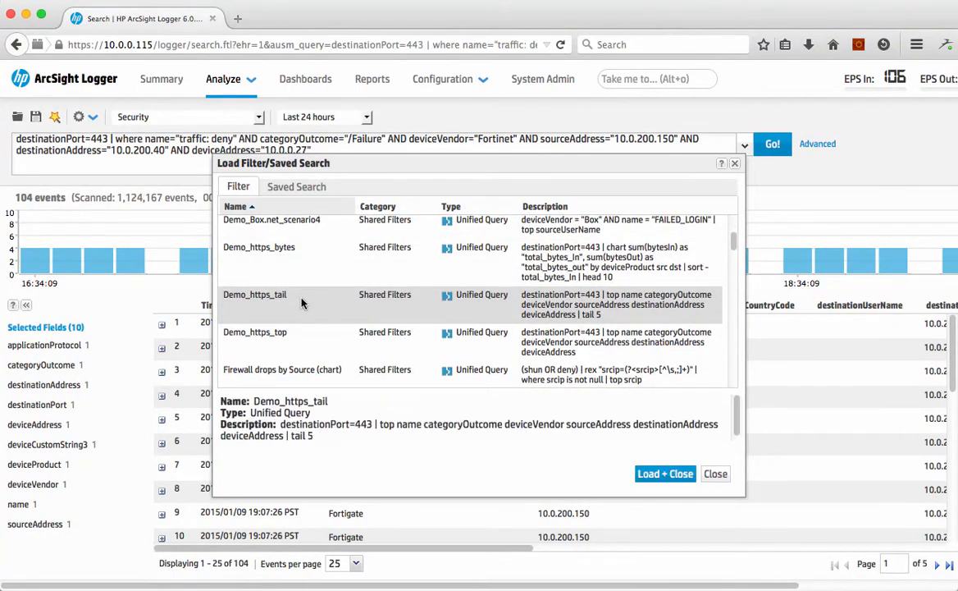
{"action": "left_click", "coordinate": [661, 474]}
{"action": "left_click", "coordinate": [773, 144]}
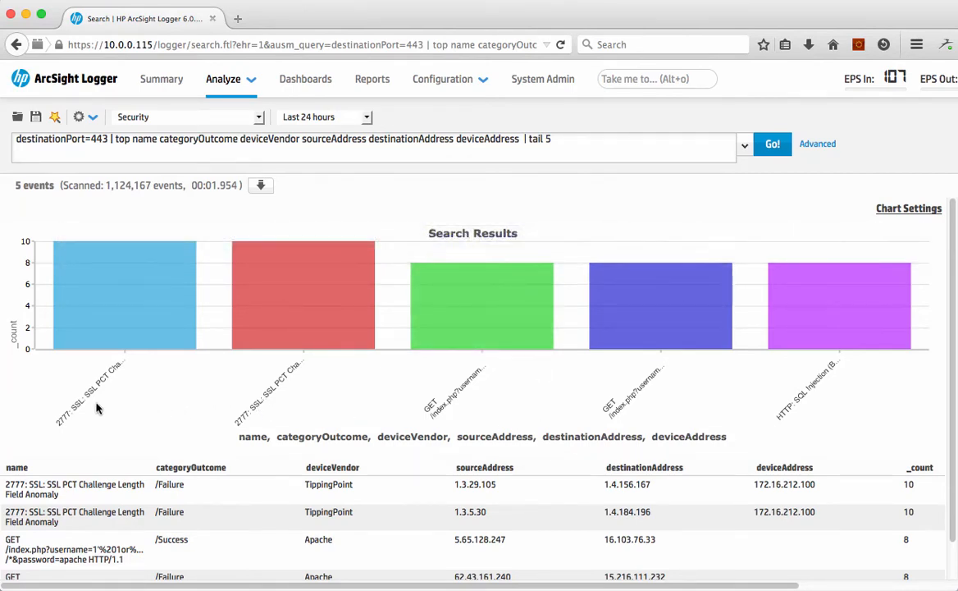
{"action": "mouse_move", "coordinate": [89, 345]}
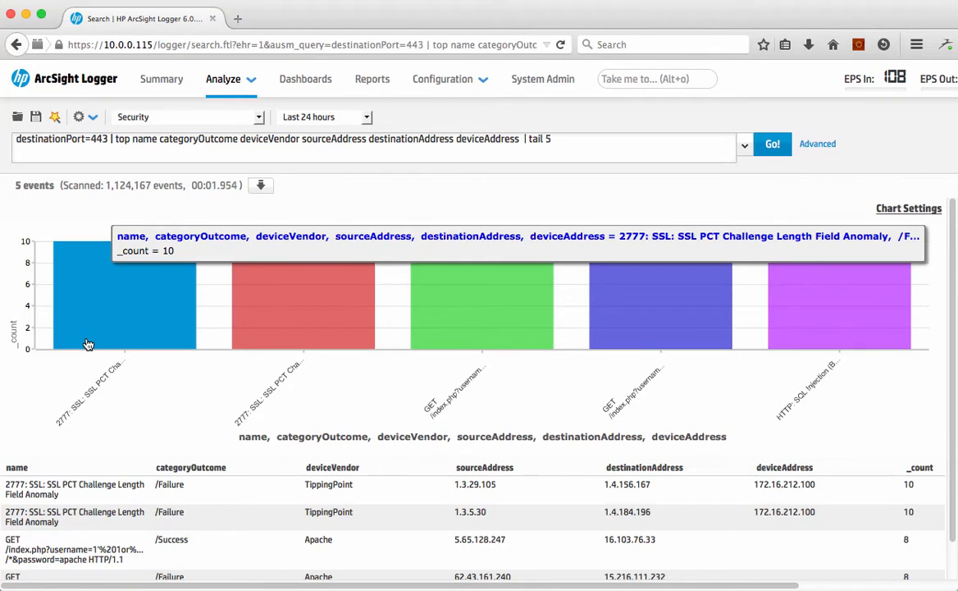
Replace the query's pipeline after destinationPort=443 with "rare 5 name" and run the search
{"action": "mouse_move", "coordinate": [464, 336]}
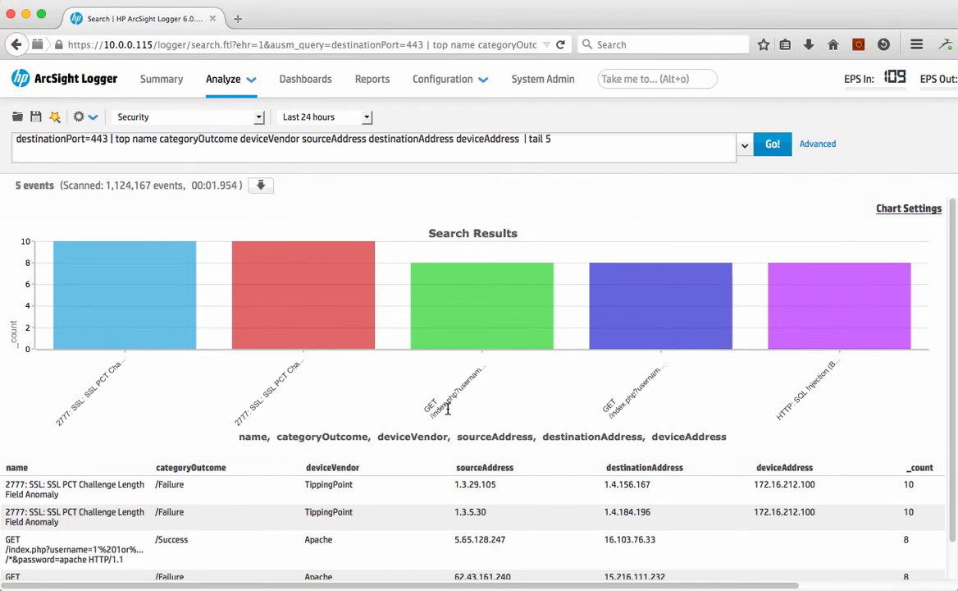
{"action": "left_click", "coordinate": [569, 143]}
{"action": "left_click", "coordinate": [118, 139], "text": "shift"}
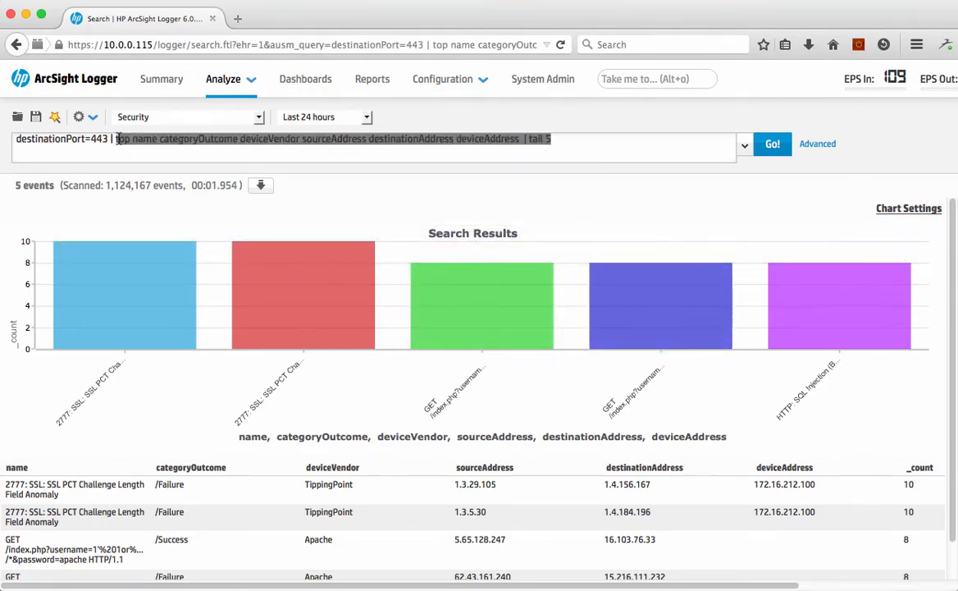
{"action": "type", "text": "tinationPort=443 |"}
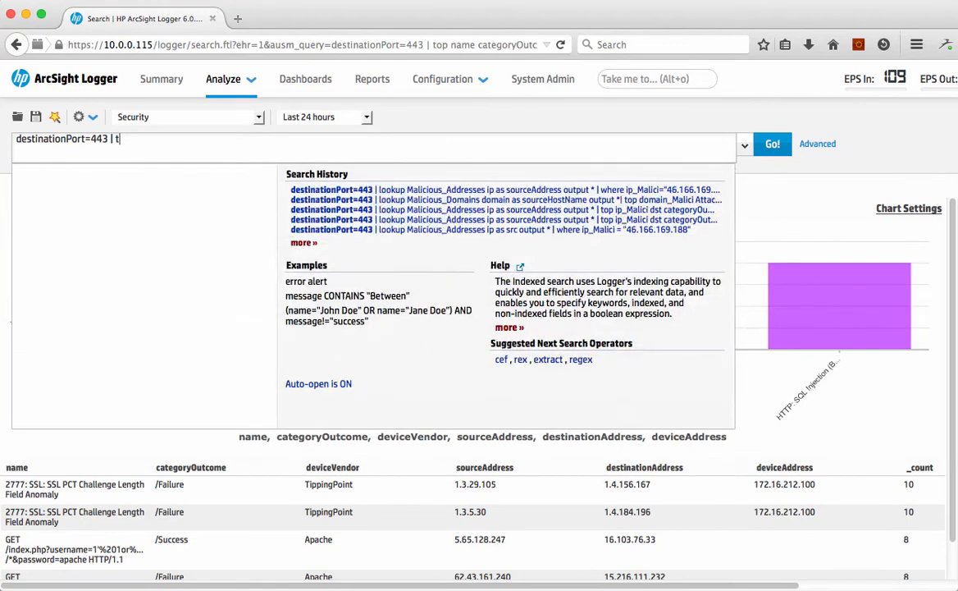
{"action": "key", "text": "BackSpace"}
{"action": "type", "text": "ra"}
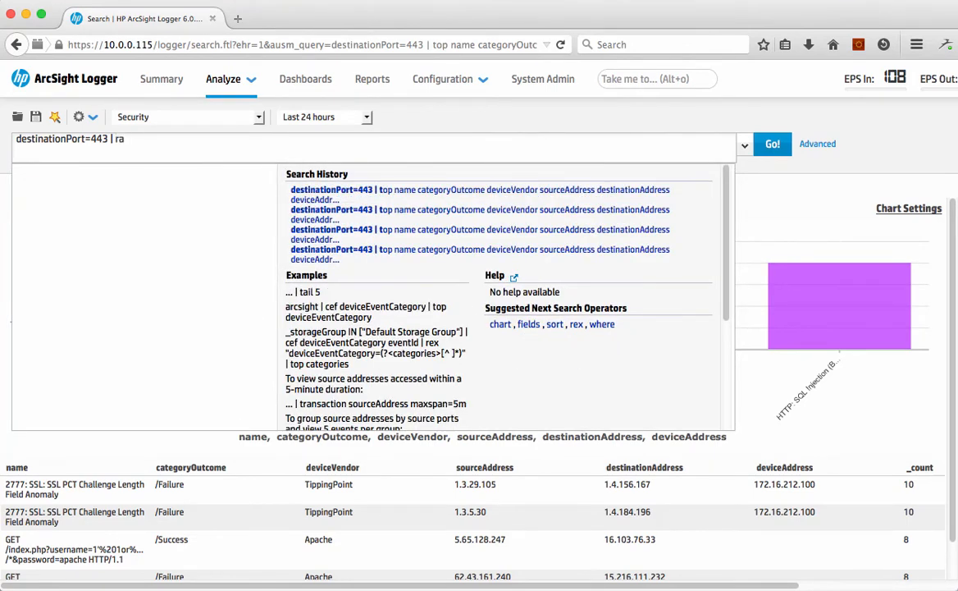
{"action": "type", "text": "re 5 n"}
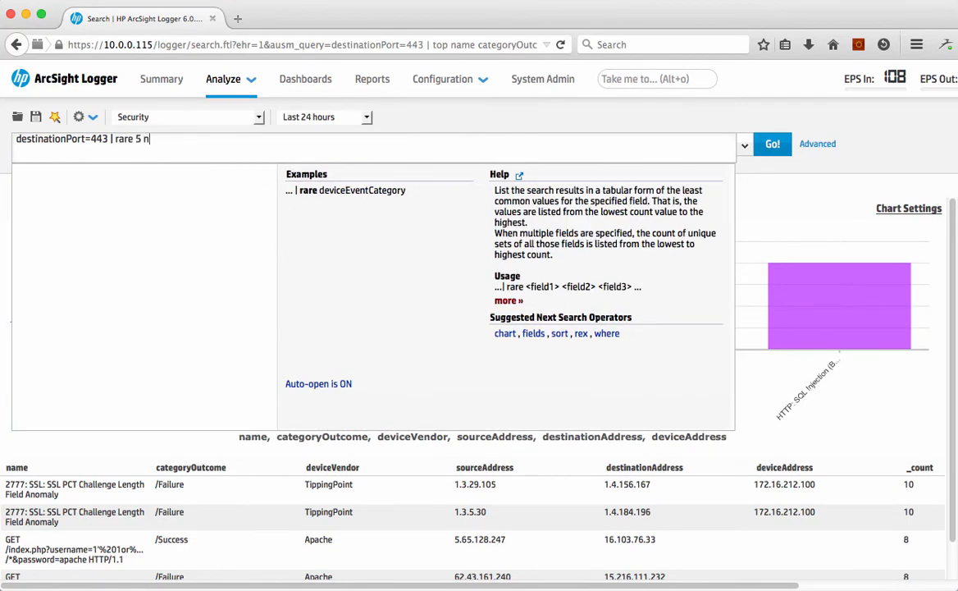
{"action": "type", "text": "ame"}
{"action": "key", "text": "Return"}
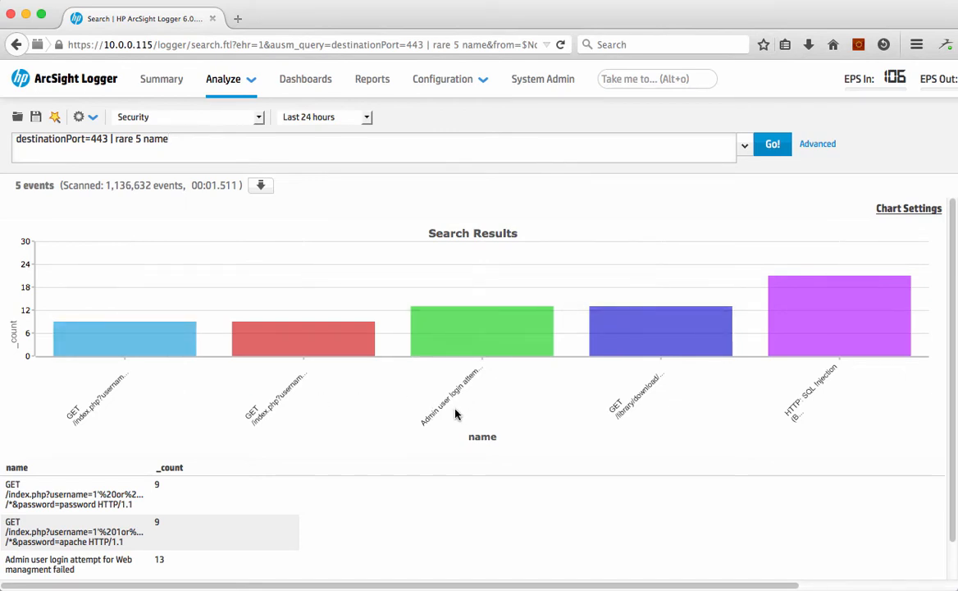
Load the Demo_https_bytes shared filter into the query and run the search
{"action": "mouse_move", "coordinate": [646, 350]}
{"action": "scroll", "coordinate": [380, 414], "scroll_direction": "down", "scroll_amount": 3}
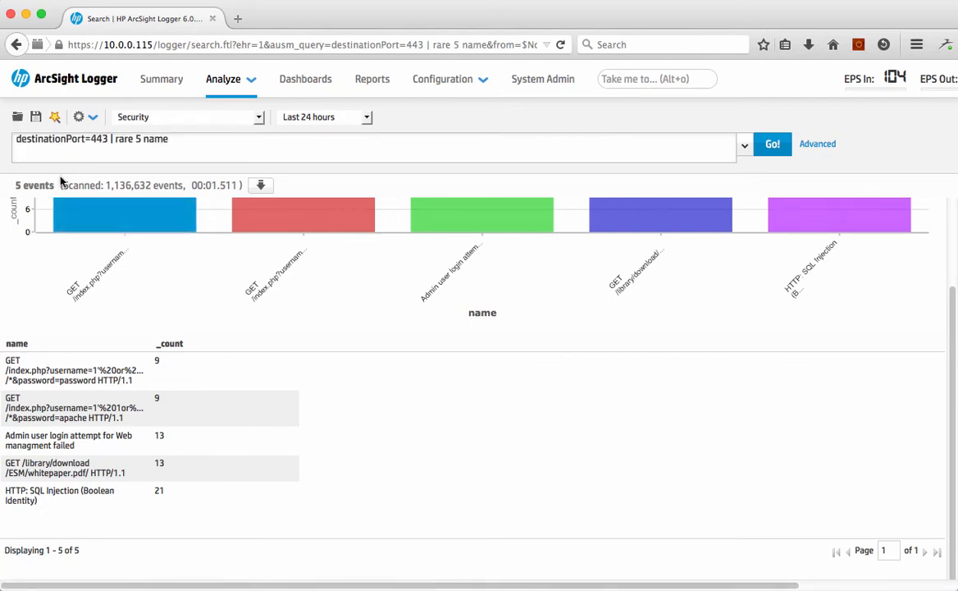
{"action": "left_click", "coordinate": [17, 119]}
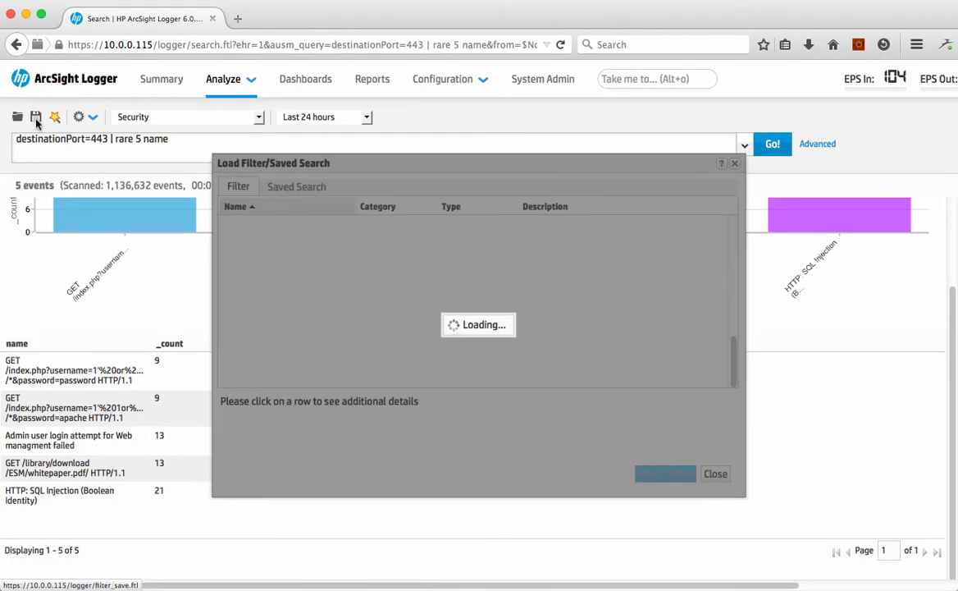
{"action": "scroll", "coordinate": [426, 315], "scroll_direction": "down", "scroll_amount": 10}
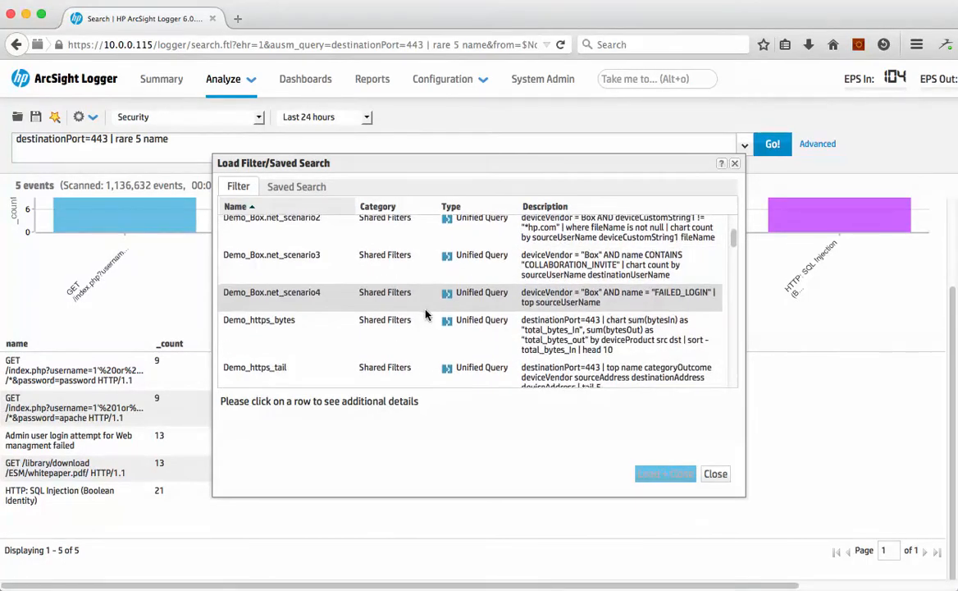
{"action": "left_click", "coordinate": [283, 312]}
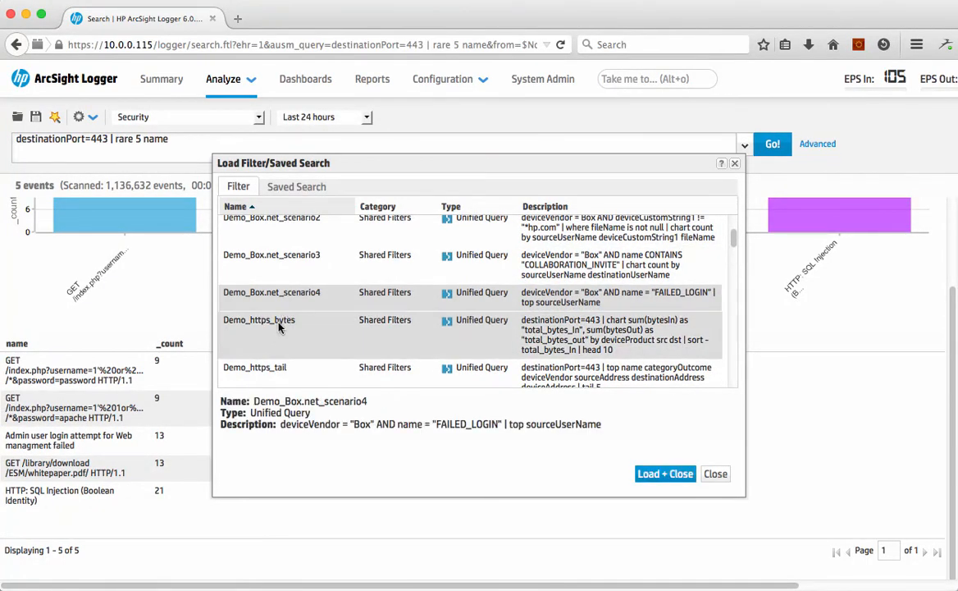
{"action": "left_click", "coordinate": [280, 323]}
{"action": "left_click", "coordinate": [666, 476]}
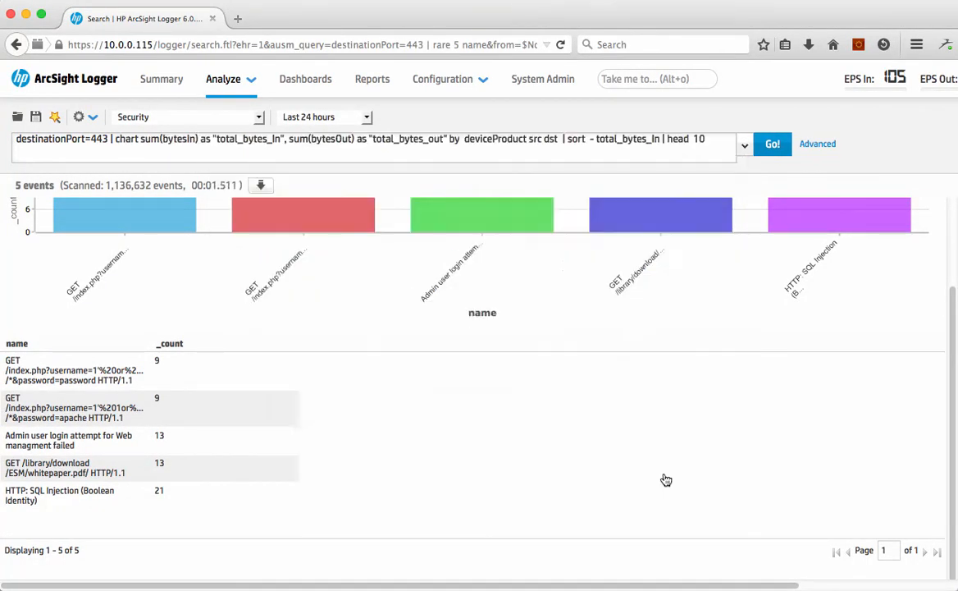
{"action": "left_click", "coordinate": [772, 145]}
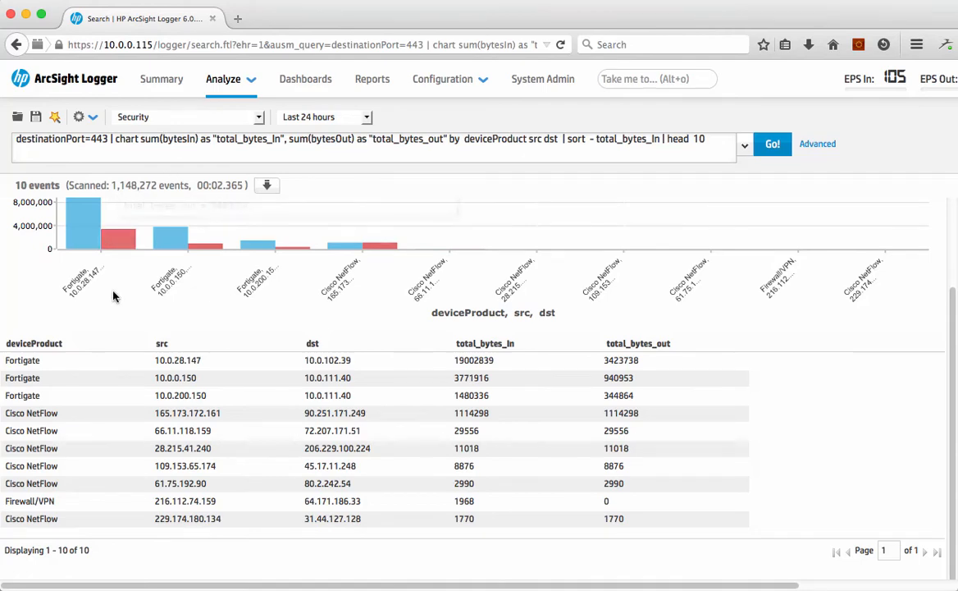
Examine the total bytes in and out chart and table for the top Fortigate source and destination
{"action": "scroll", "coordinate": [219, 382], "scroll_direction": "up", "scroll_amount": 3}
{"action": "mouse_move", "coordinate": [94, 328]}
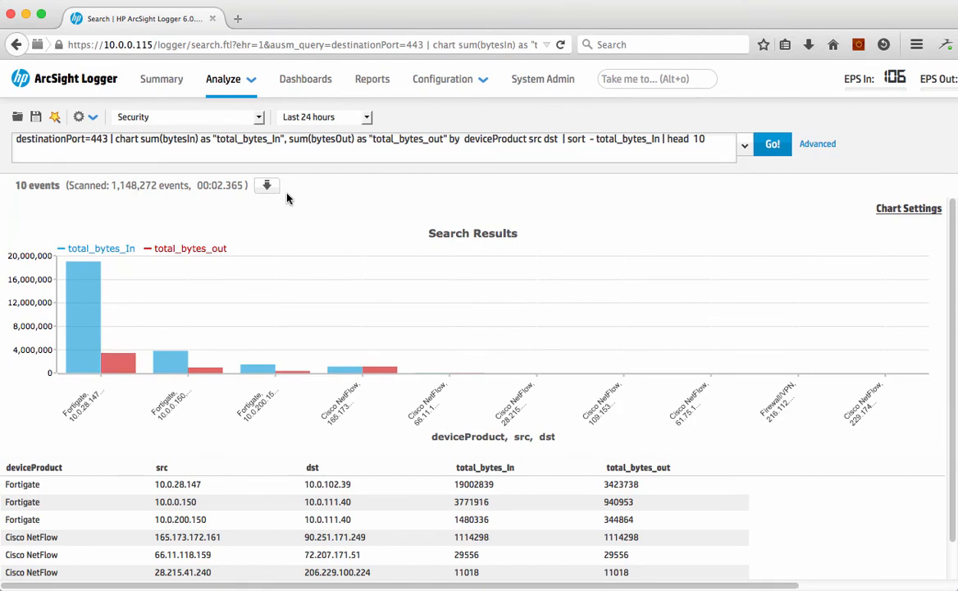
{"action": "mouse_move", "coordinate": [161, 359]}
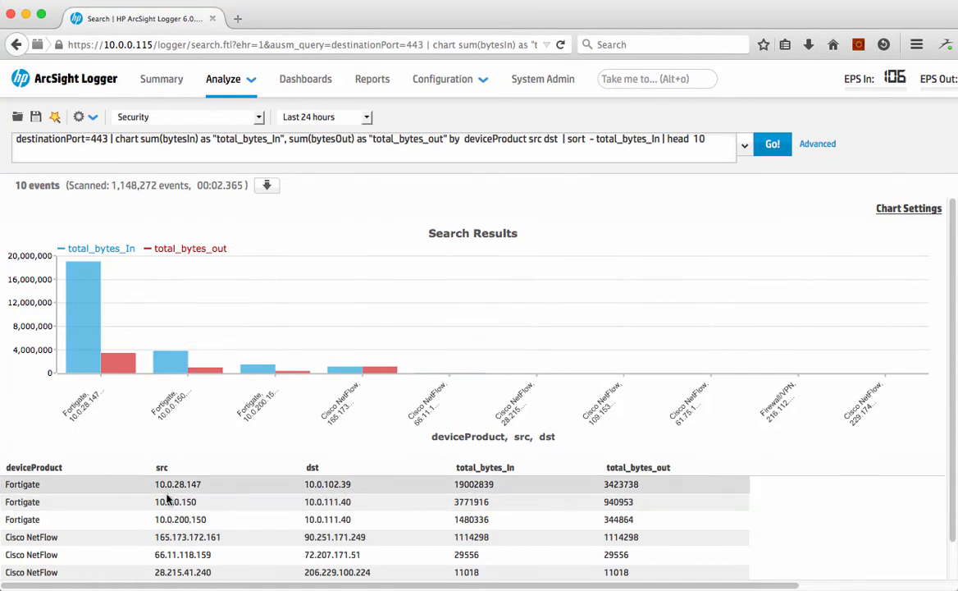
{"action": "mouse_move", "coordinate": [74, 364]}
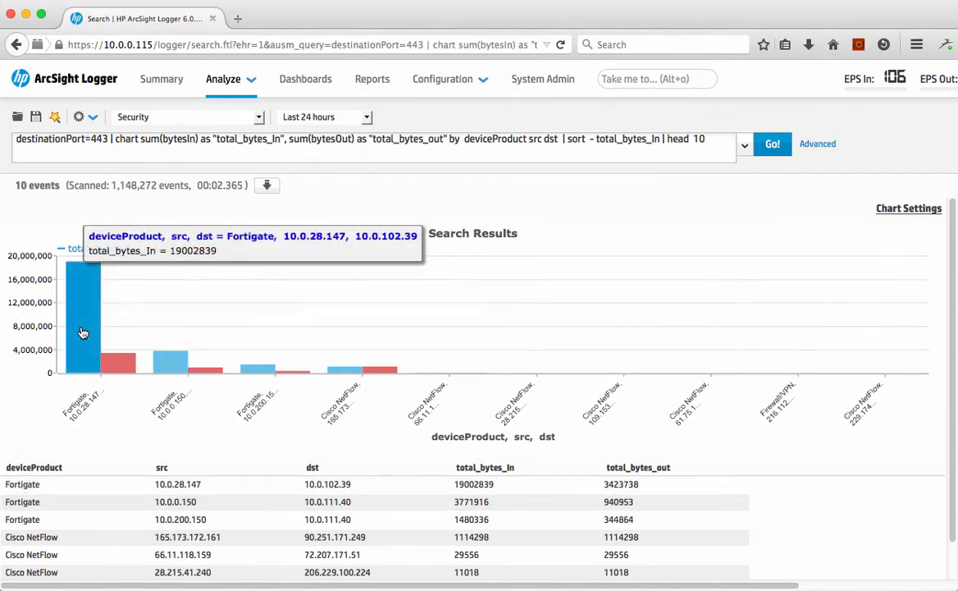